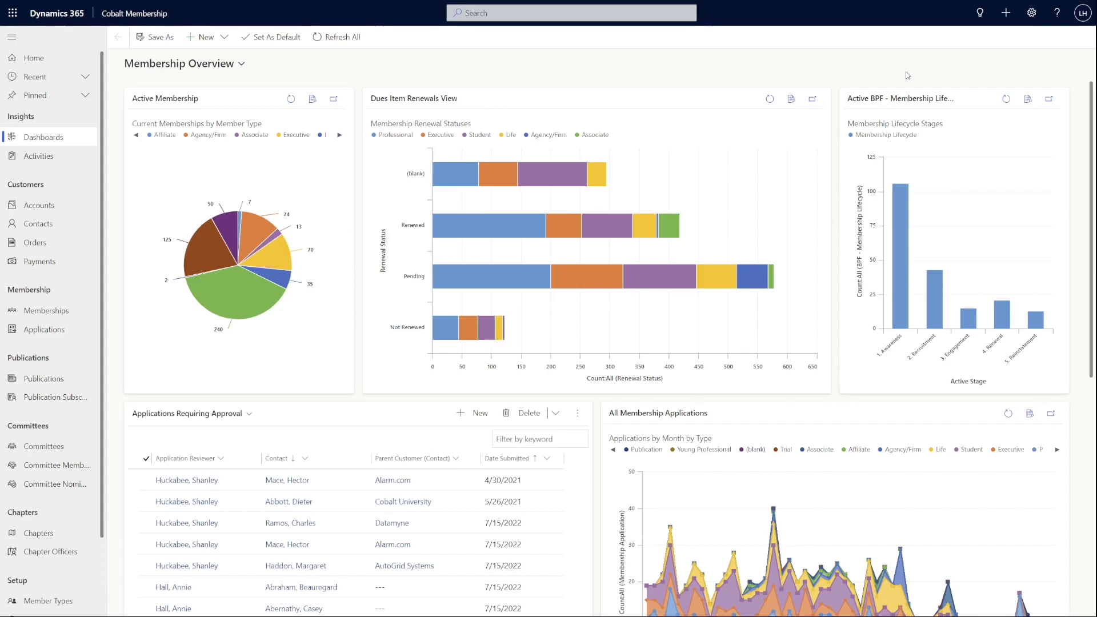
# - In the Power Platform admin center, open the Search Features settings and scroll down to the Advanced find options
pyautogui.hotkey('alt', 'Tab')
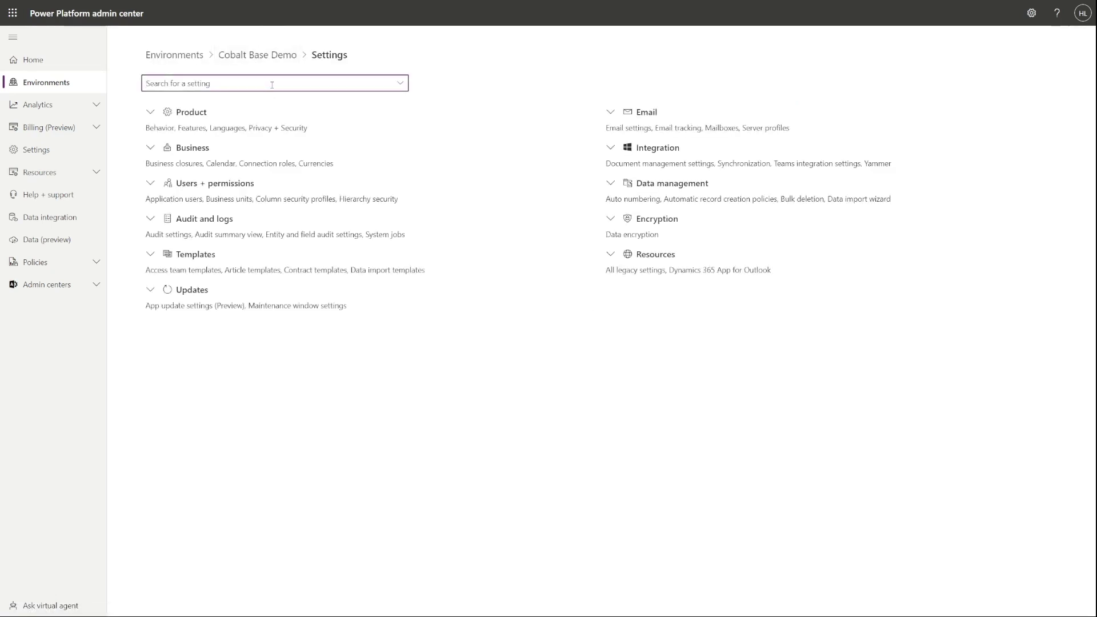
pyautogui.write('search')
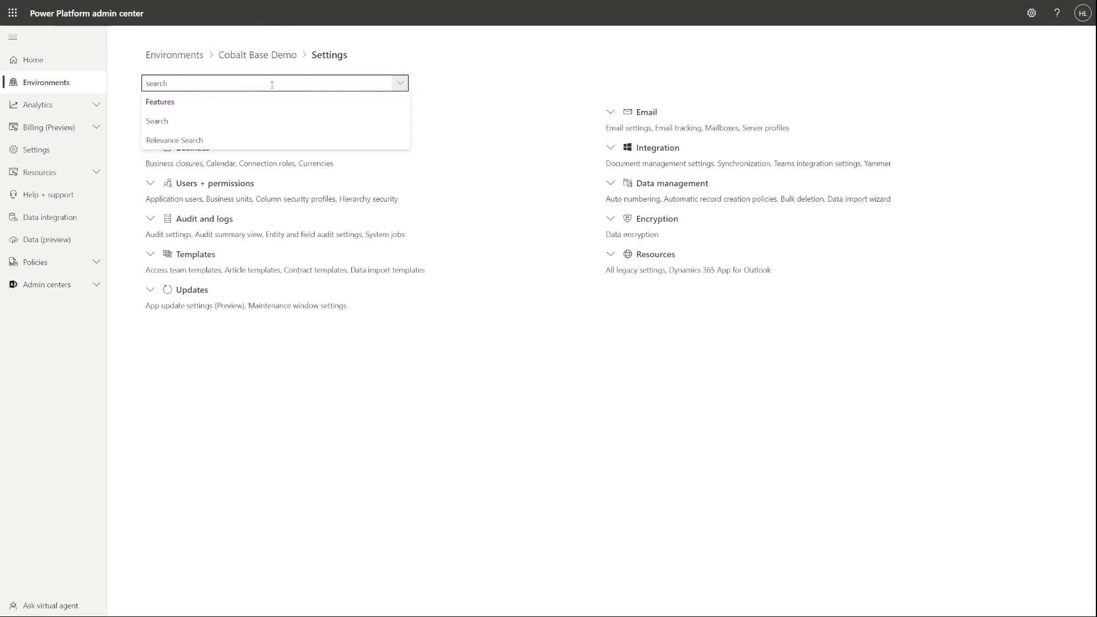
pyautogui.click(218, 123)
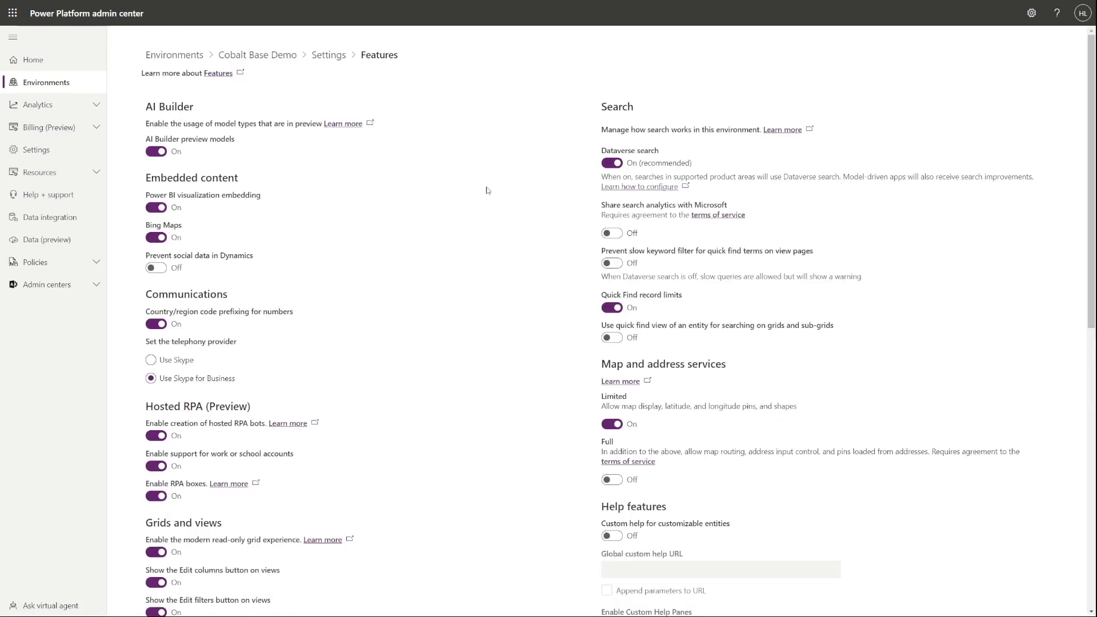
pyautogui.scroll(-8, 487, 190)
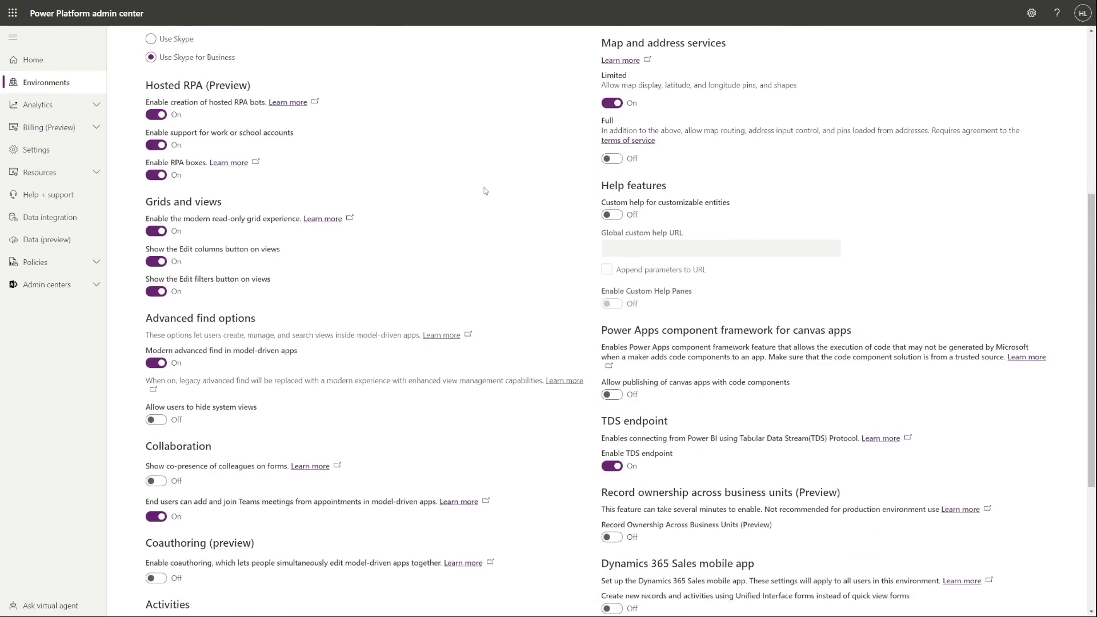
pyautogui.scroll(-1, 485, 191)
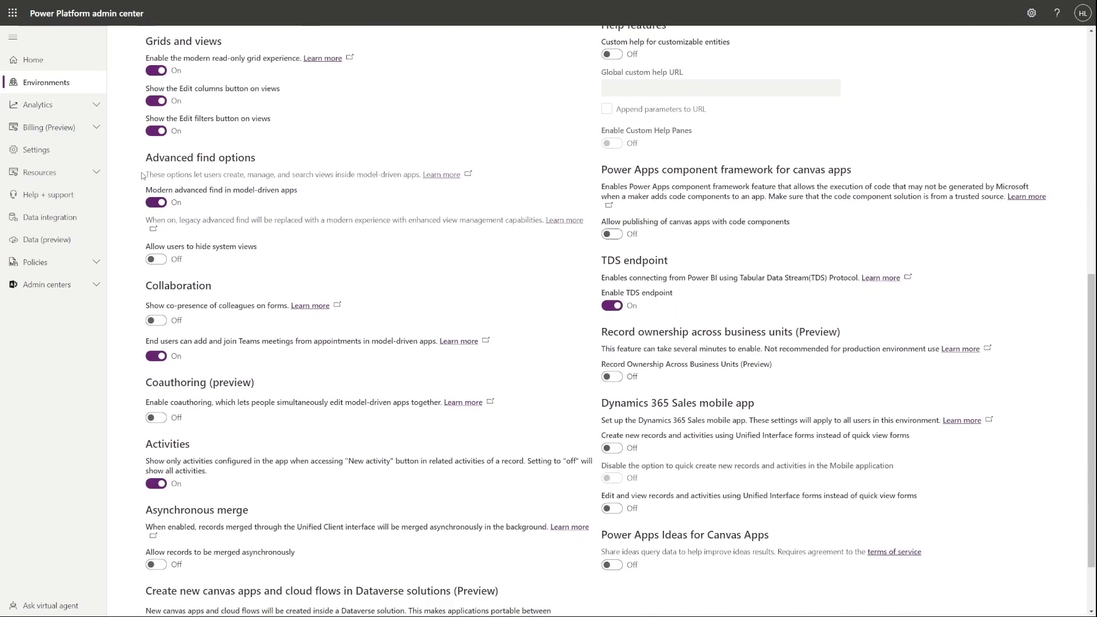
pyautogui.moveTo(137, 159); pyautogui.dragTo(326, 196)
pyautogui.click(326, 196)
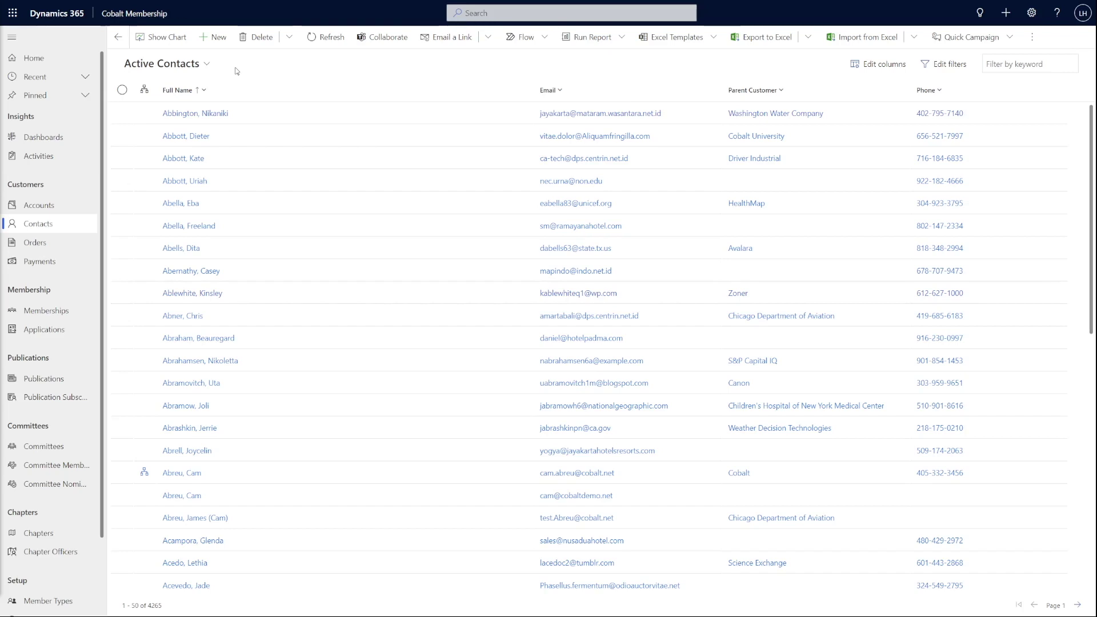
pyautogui.click(206, 66)
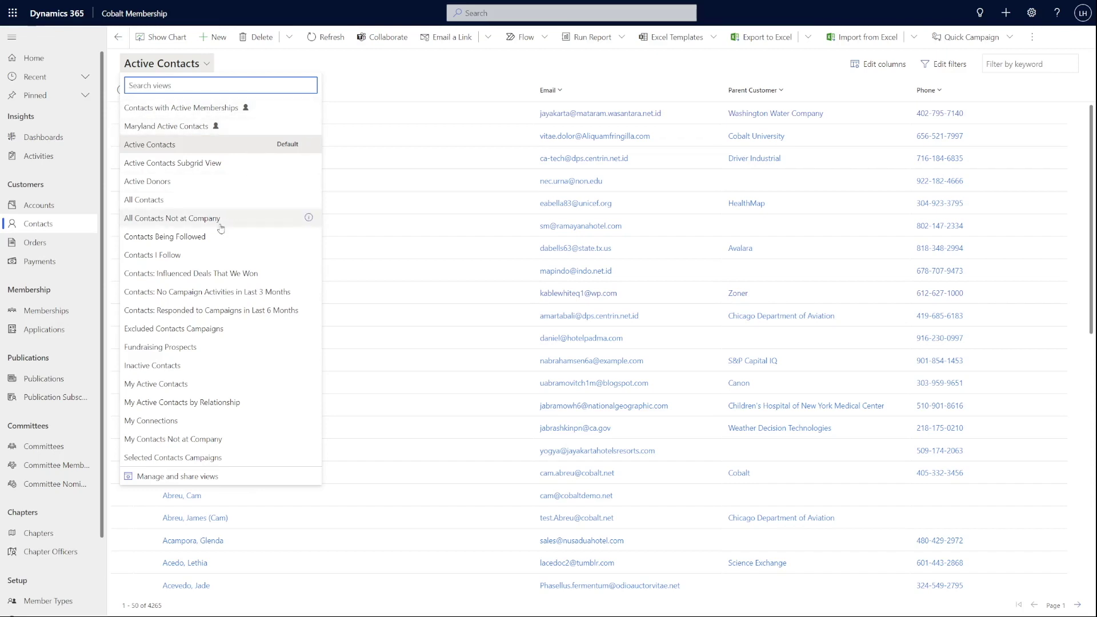
pyautogui.click(208, 478)
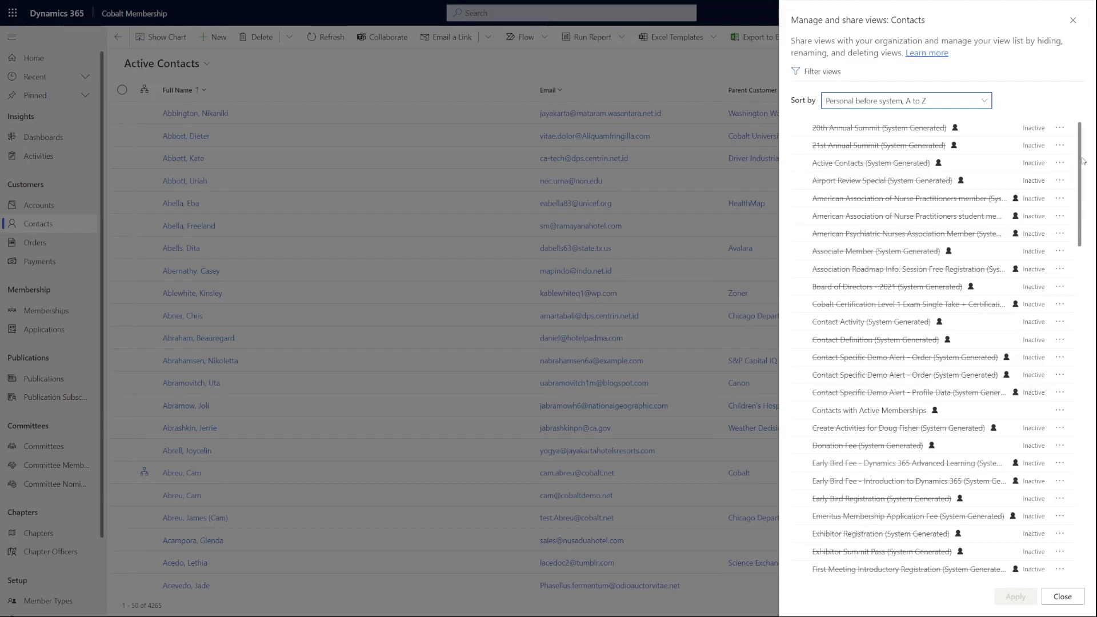
pyautogui.moveTo(1083, 161); pyautogui.dragTo(1077, 499)
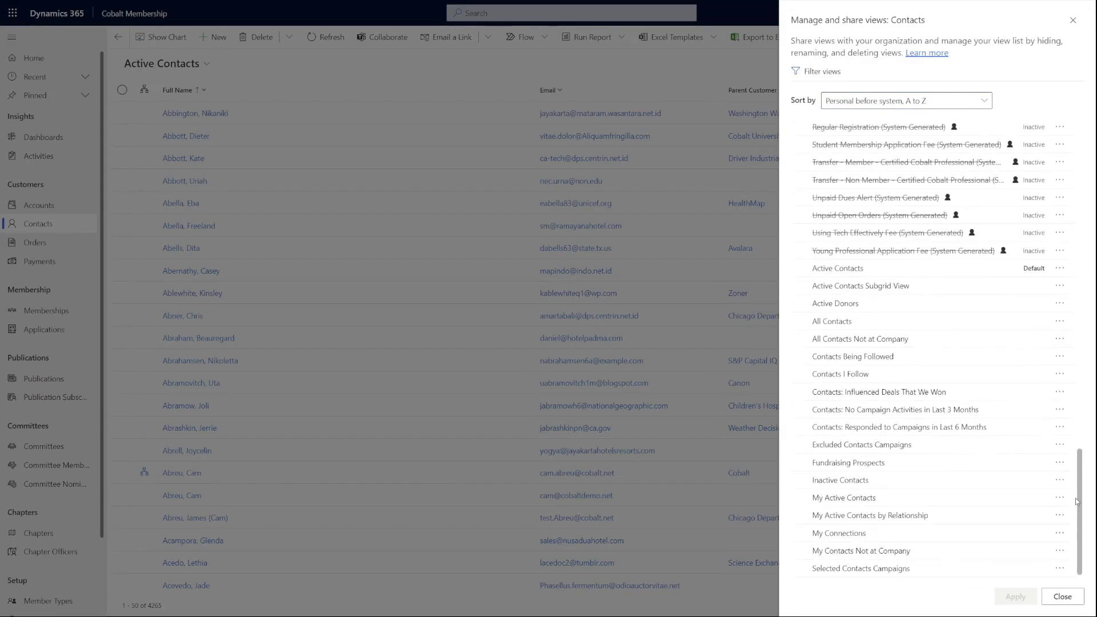
pyautogui.click(1062, 597)
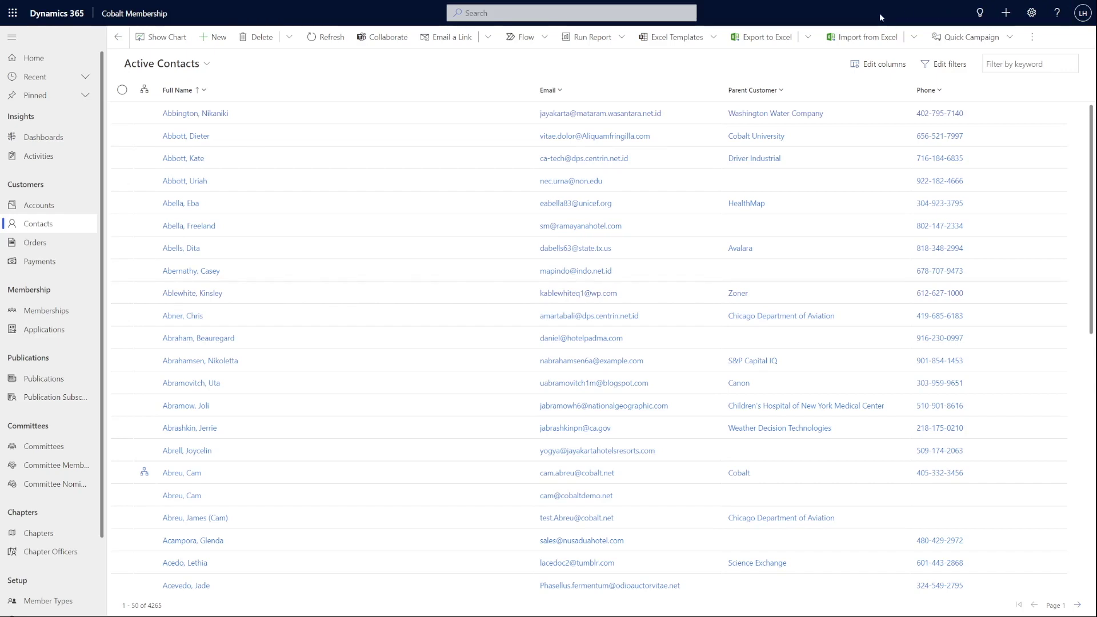
# - Start an advanced search on the Contacts table to open its Edit filters panel
pyautogui.click(663, 13)
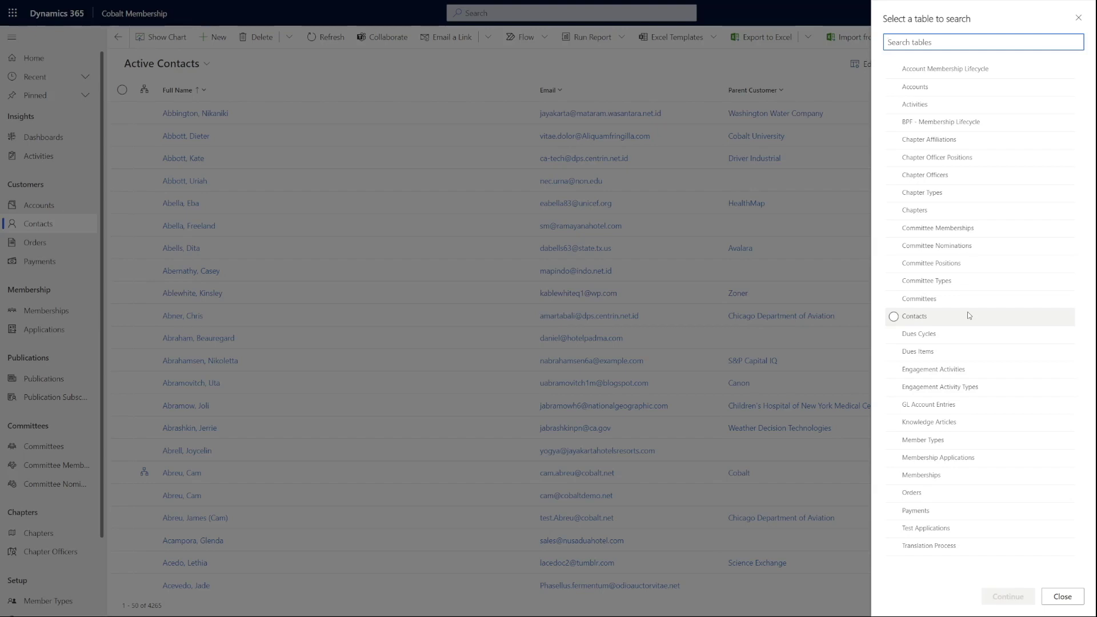
pyautogui.click(968, 316)
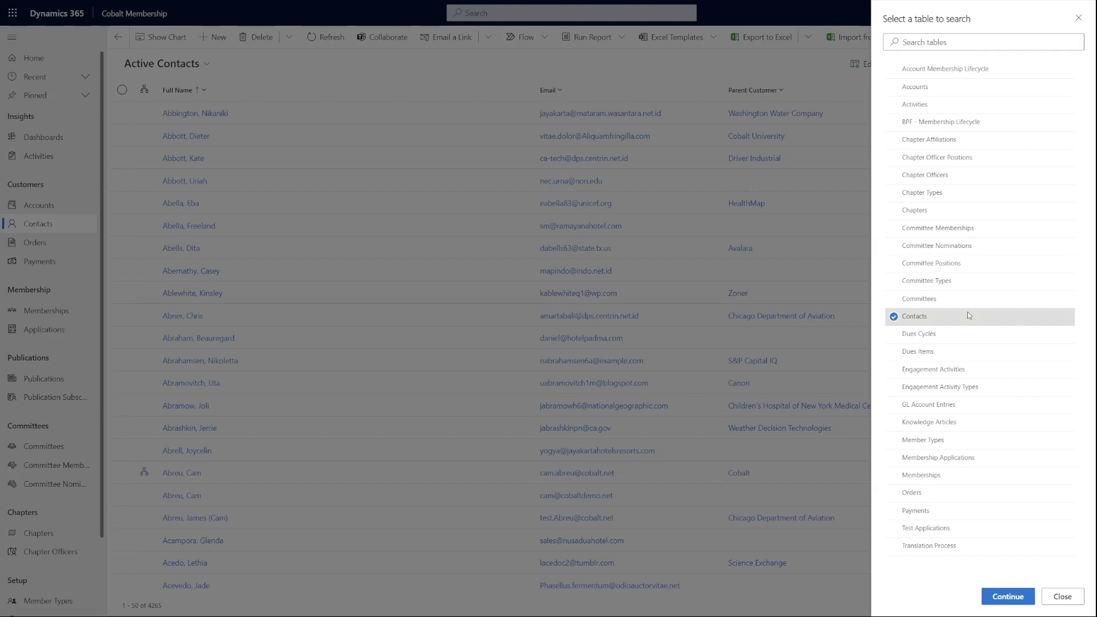
pyautogui.click(1007, 597)
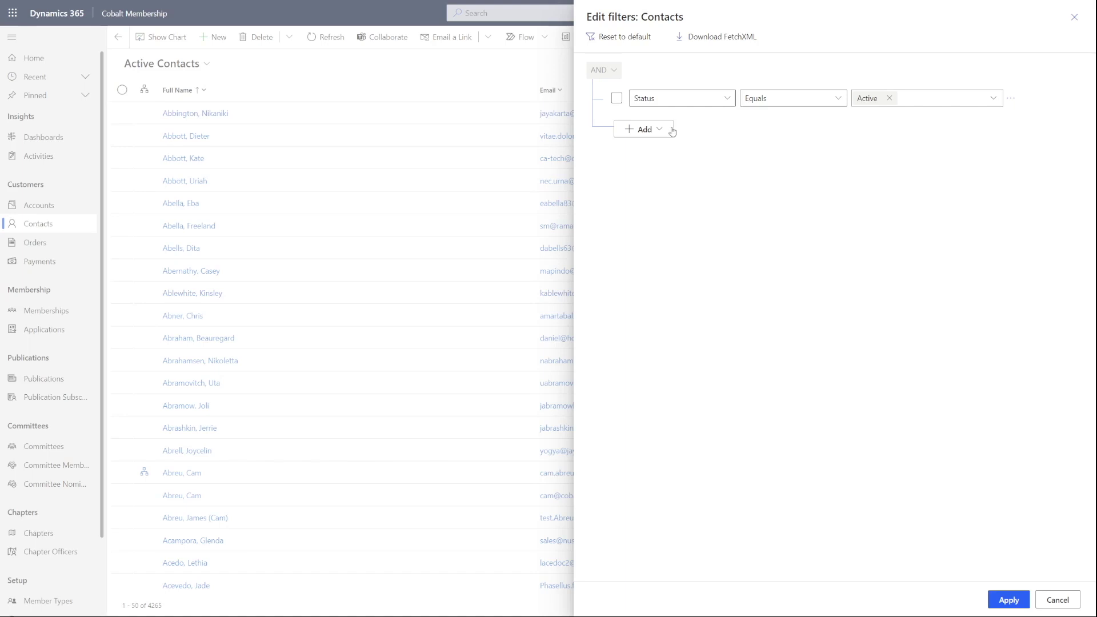
pyautogui.click(666, 129)
# - Add and apply a filter row Address 1: State/Province equals Virginia, leaving 121 contacts
pyautogui.click(667, 147)
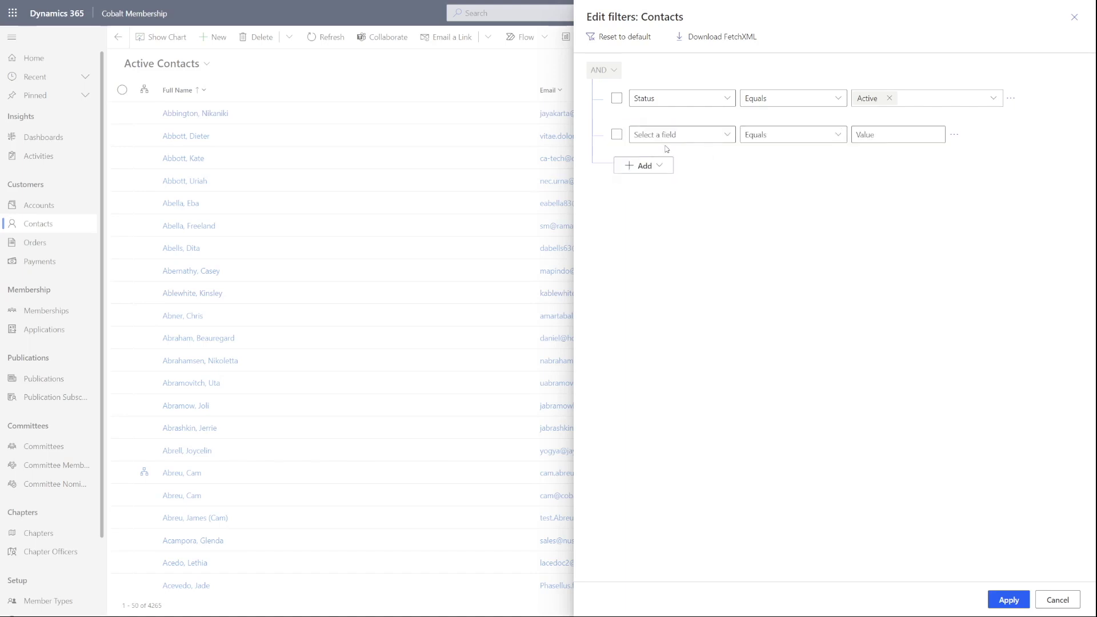
pyautogui.click(727, 135)
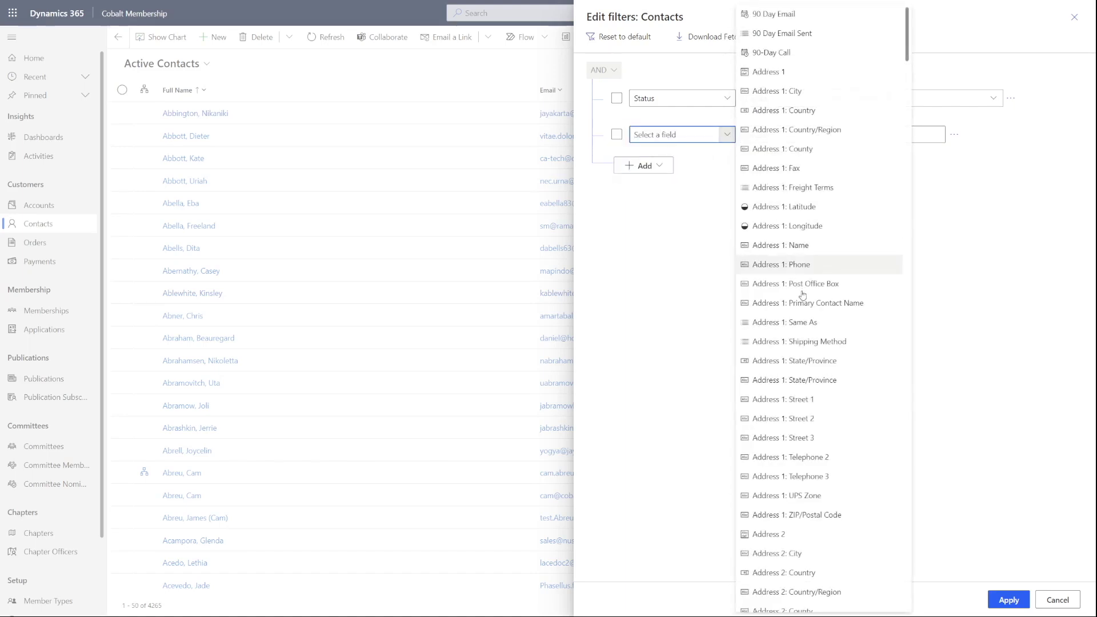
pyautogui.click(826, 360)
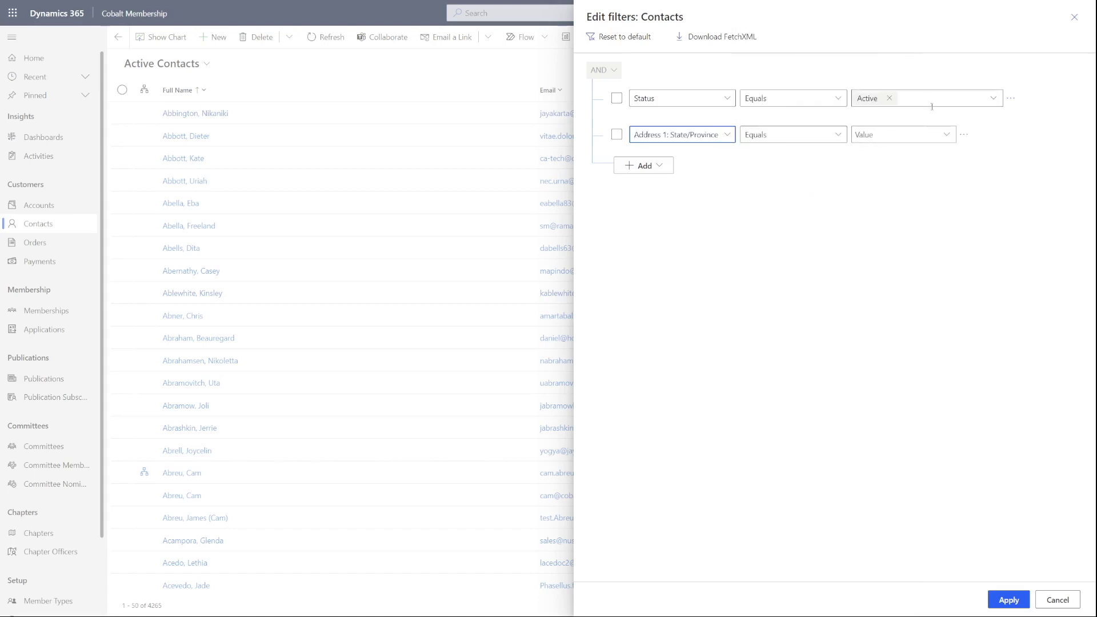
pyautogui.click(937, 135)
pyautogui.scroll(-15, 940, 229)
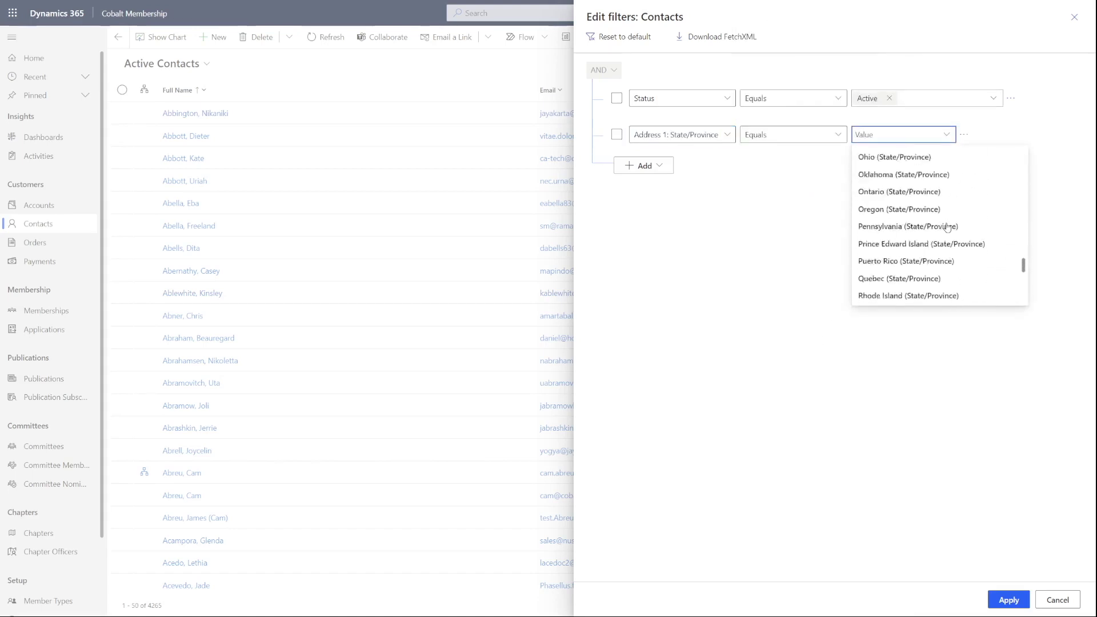
pyautogui.click(909, 264)
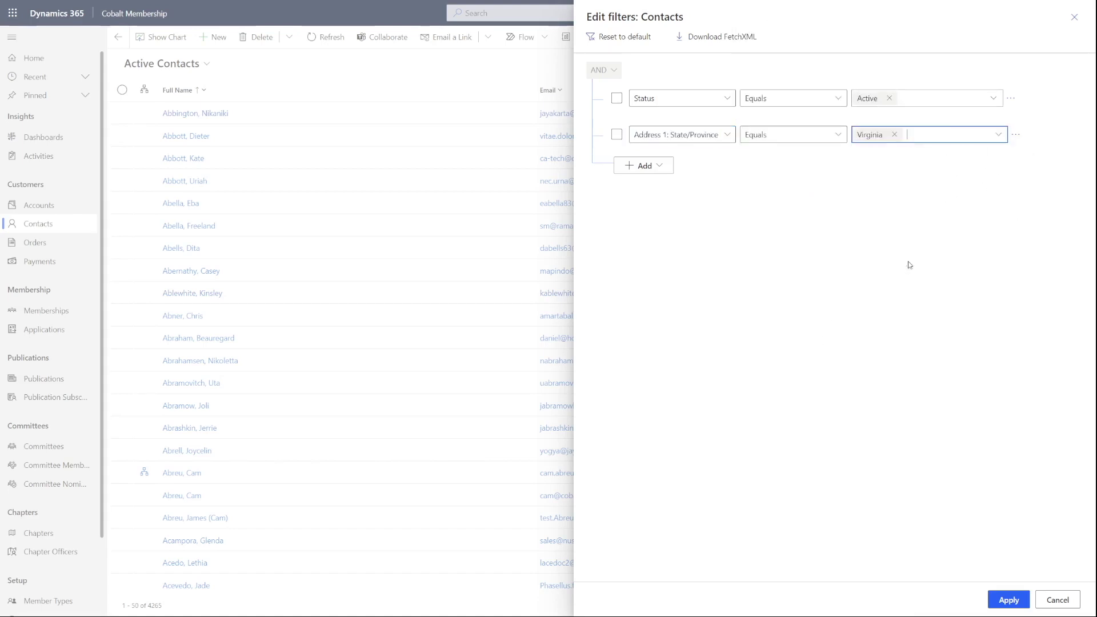
pyautogui.click(1003, 607)
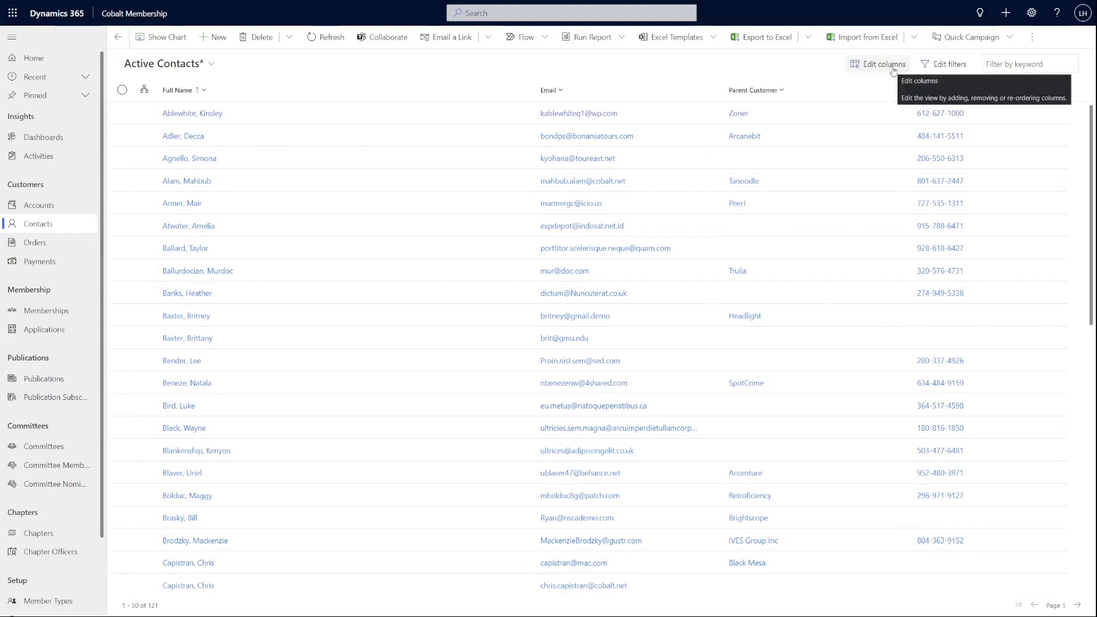
# - Reopen the filters and add a related-entity condition on Memberships (Contact)
pyautogui.click(967, 73)
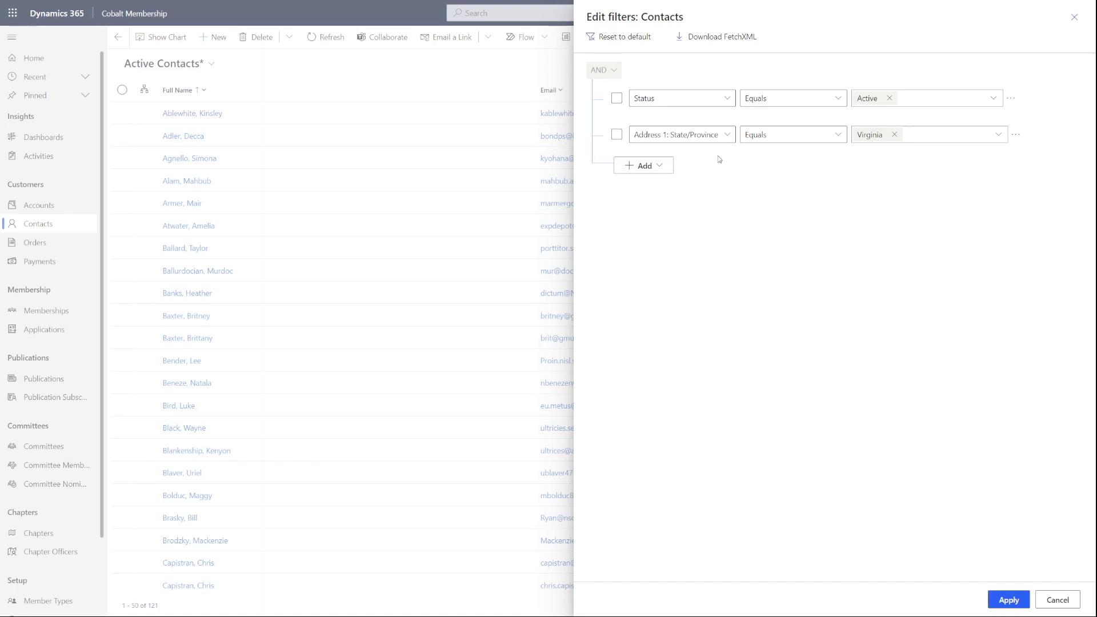
pyautogui.click(666, 165)
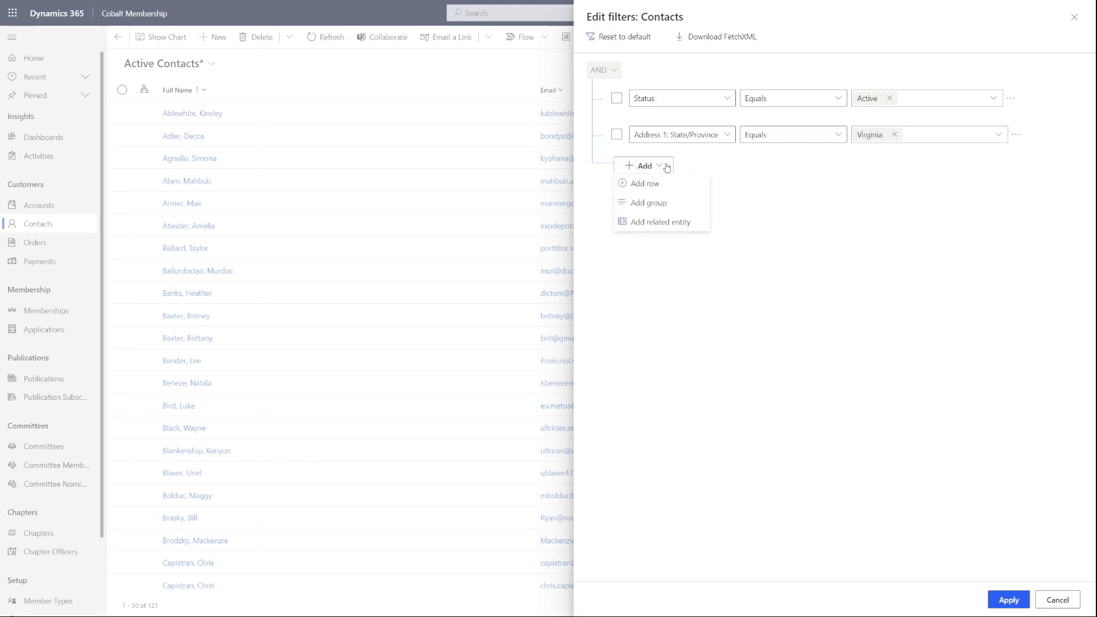
pyautogui.click(685, 229)
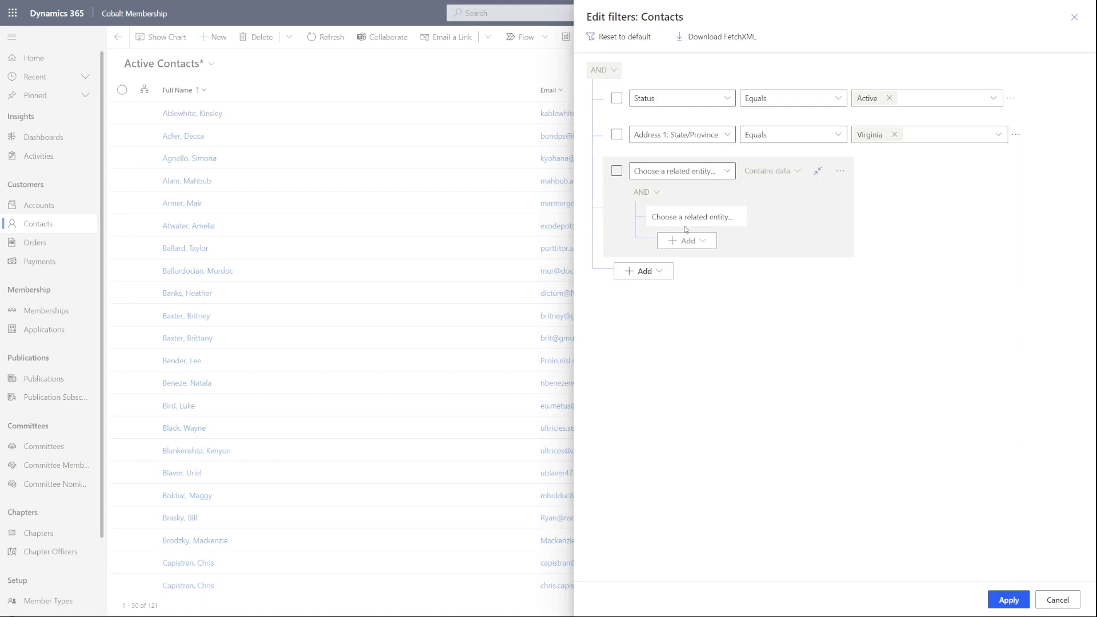
pyautogui.click(726, 171)
pyautogui.scroll(-15, 826, 426)
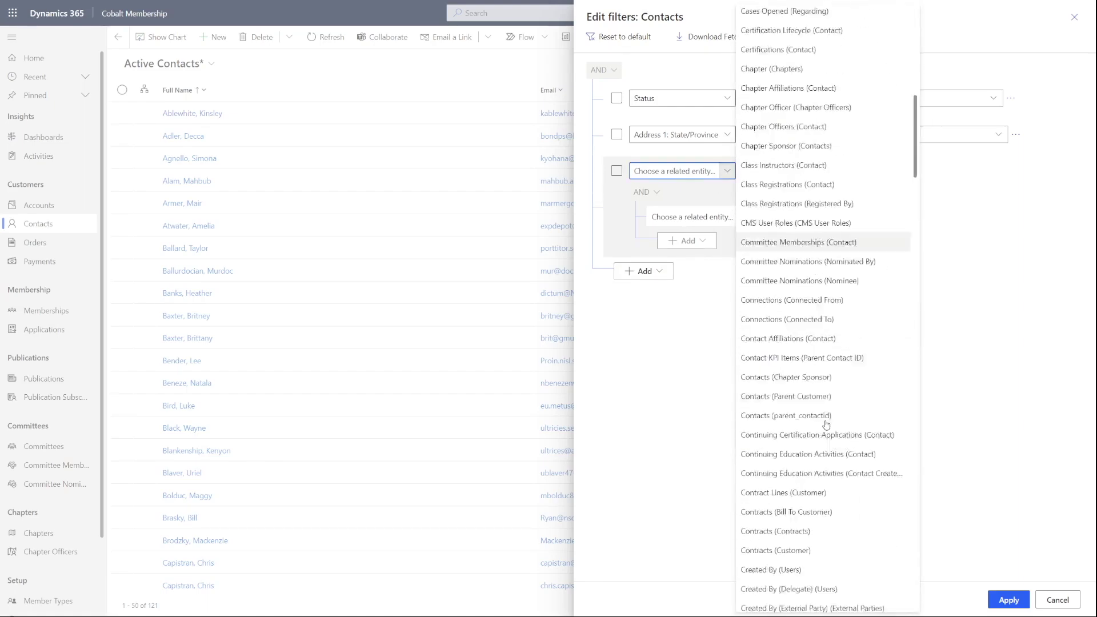
pyautogui.scroll(-10, 827, 425)
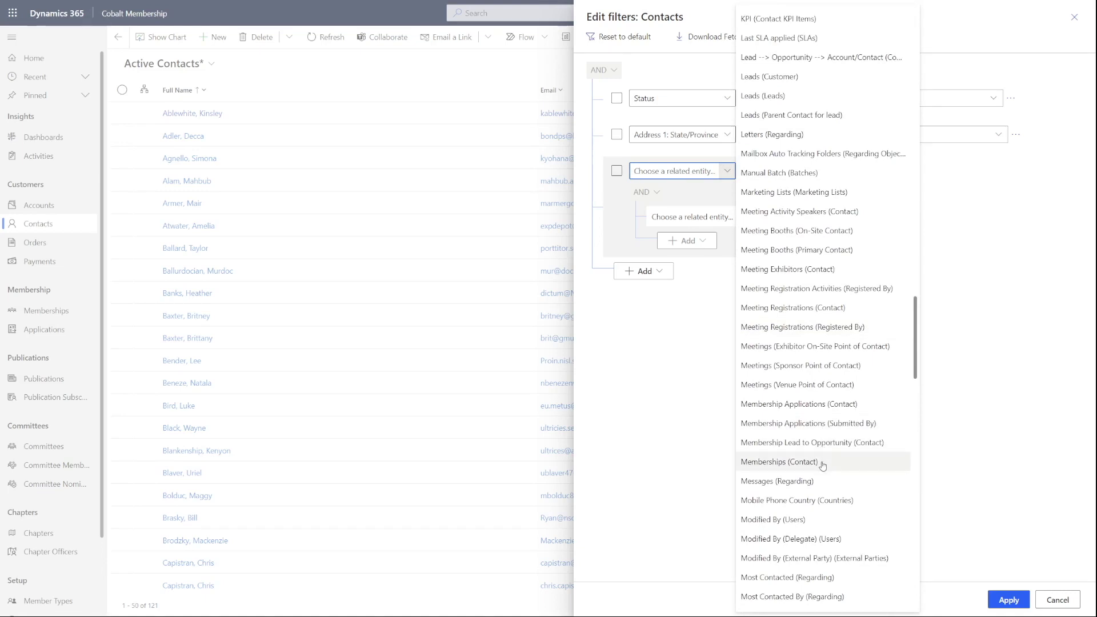
pyautogui.click(822, 463)
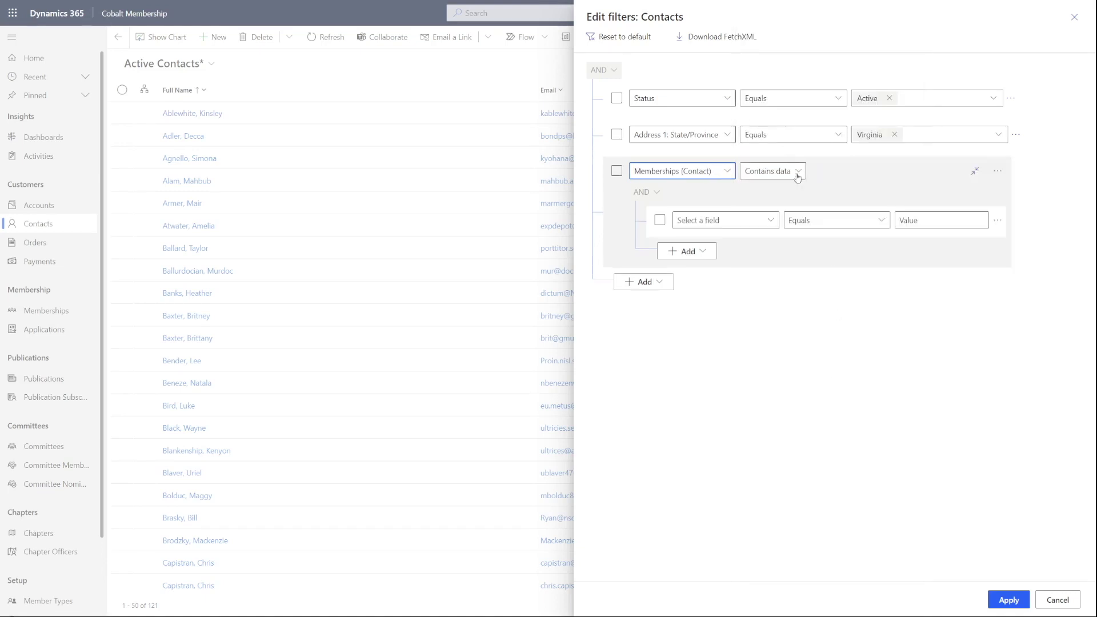
# - Require the related membership Status to equal Active and apply it, leaving 37 contacts
pyautogui.click(771, 220)
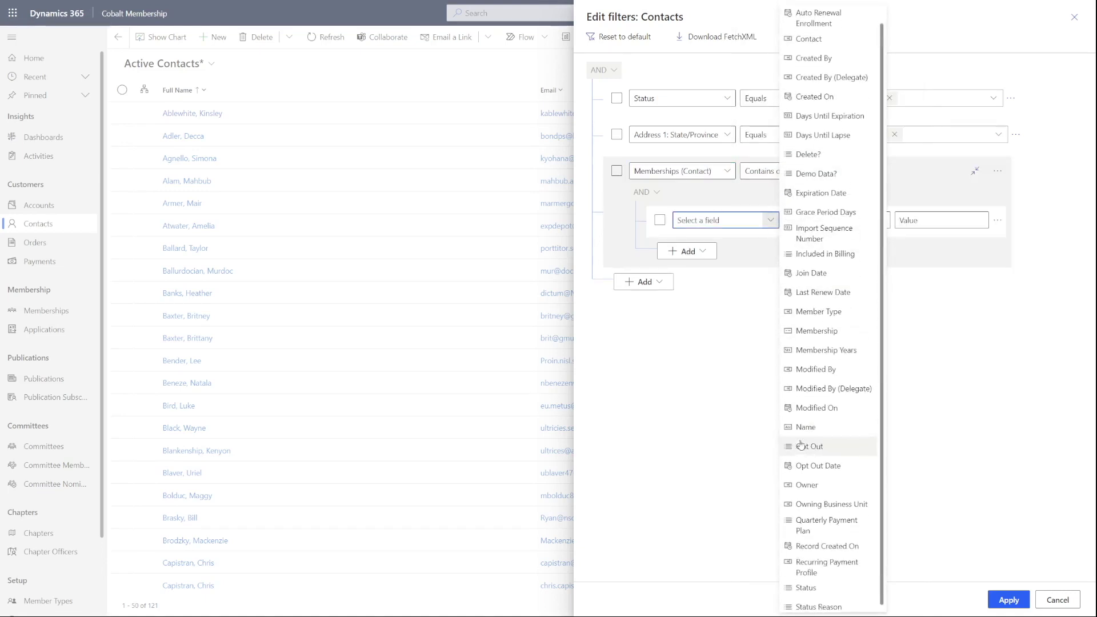
pyautogui.click(847, 589)
pyautogui.click(993, 222)
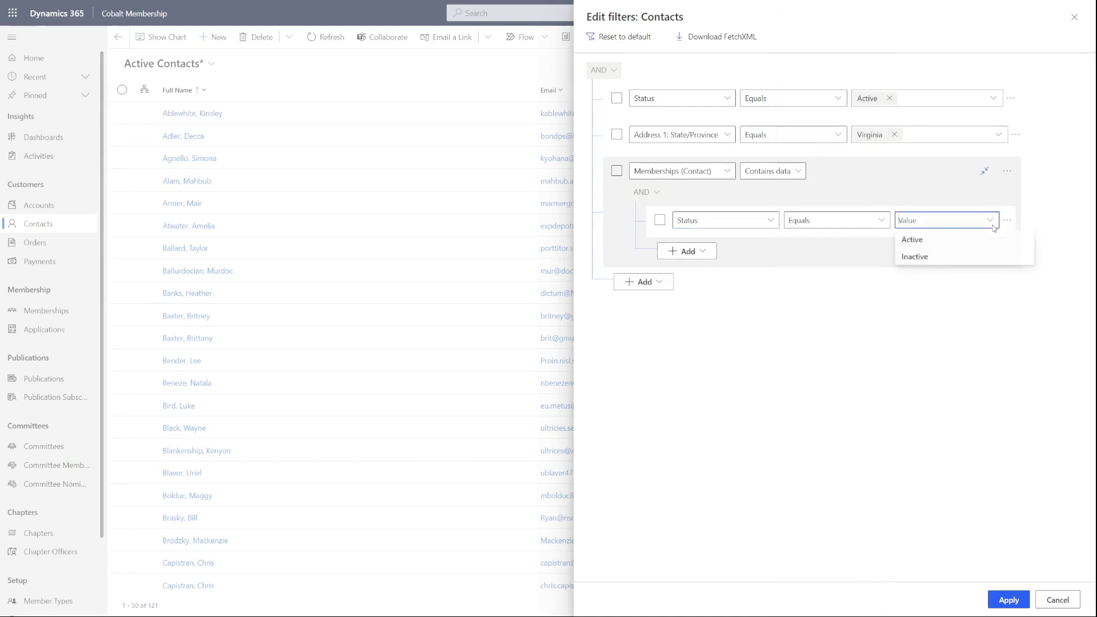
pyautogui.click(971, 241)
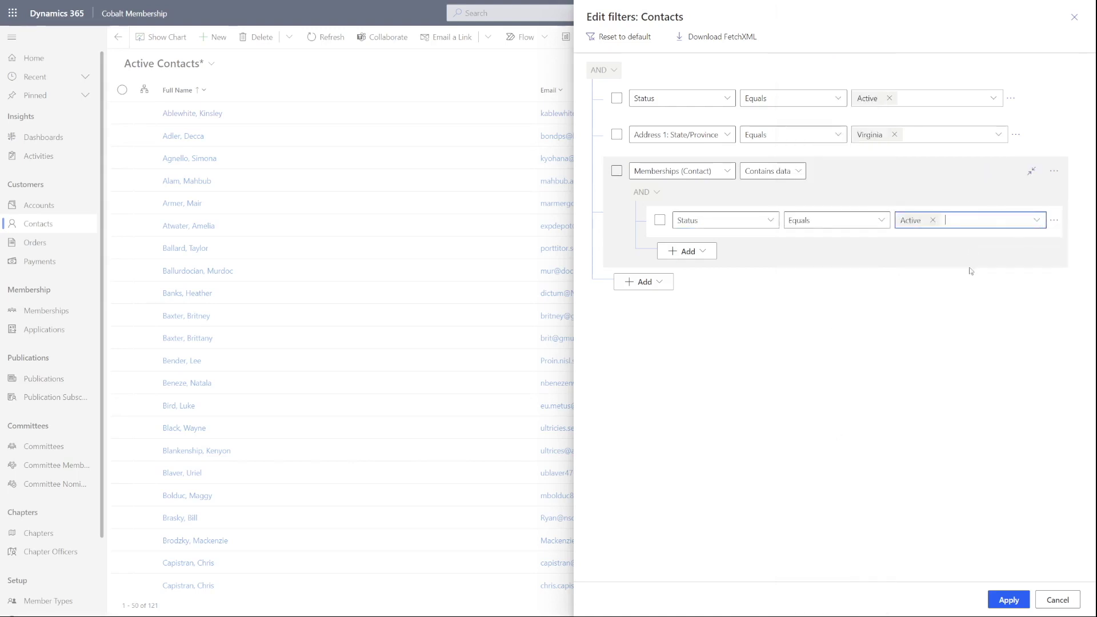
pyautogui.click(1007, 600)
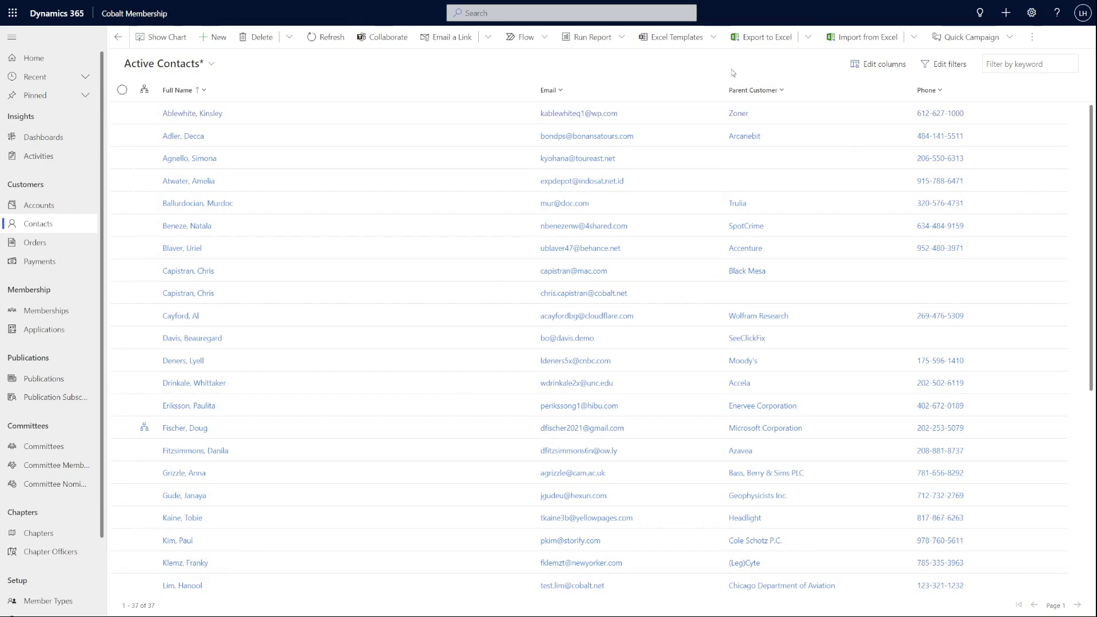
pyautogui.click(944, 65)
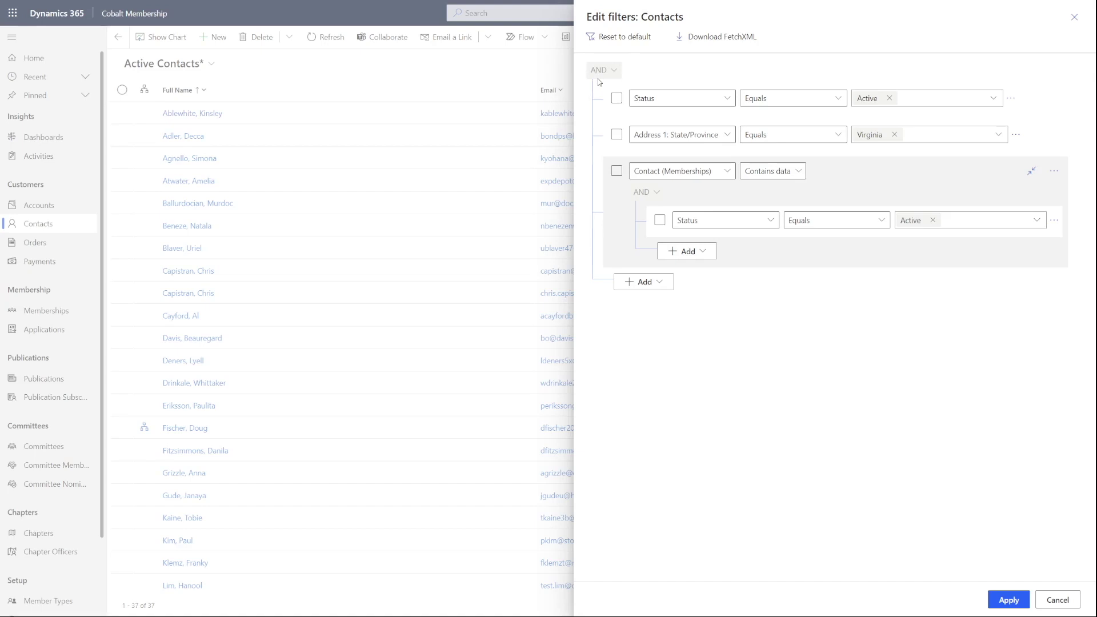
pyautogui.click(644, 282)
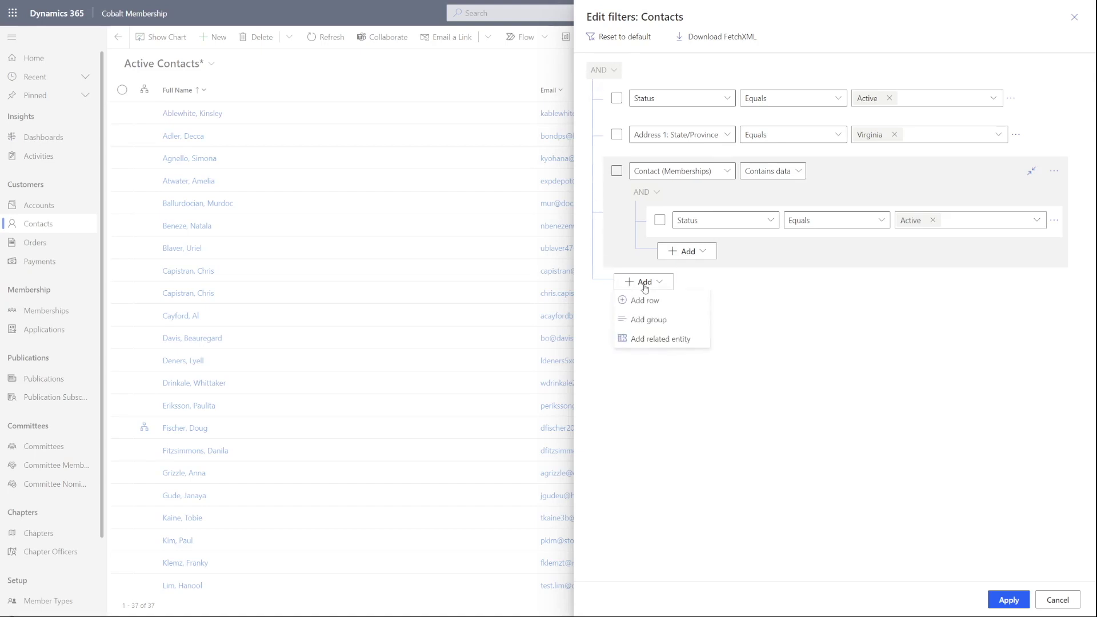
pyautogui.click(661, 319)
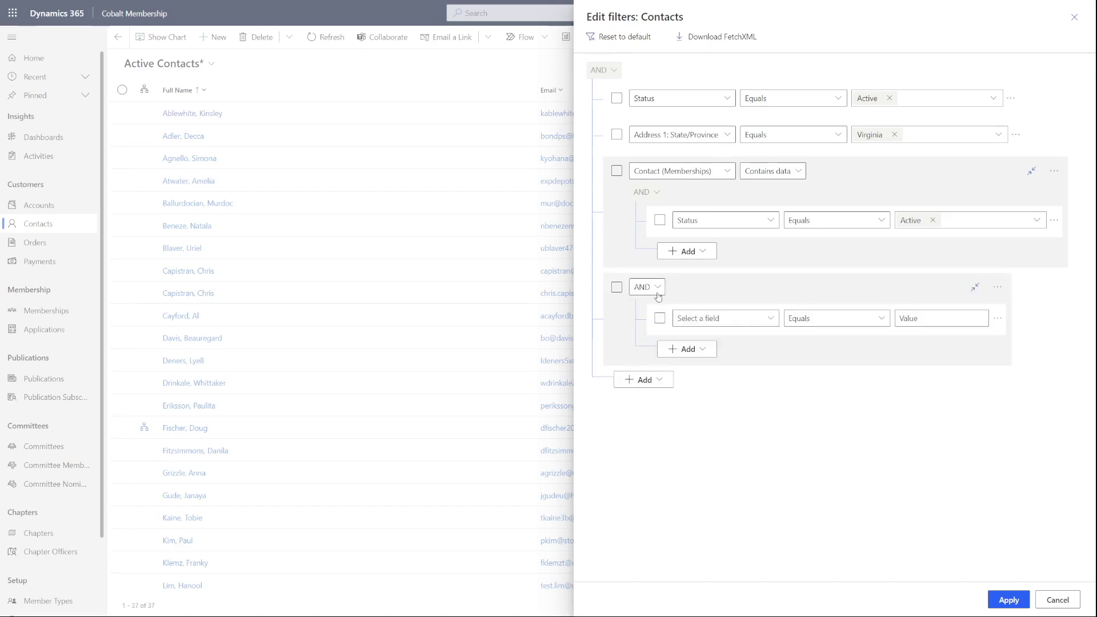
pyautogui.click(658, 292)
pyautogui.click(639, 324)
pyautogui.click(1058, 600)
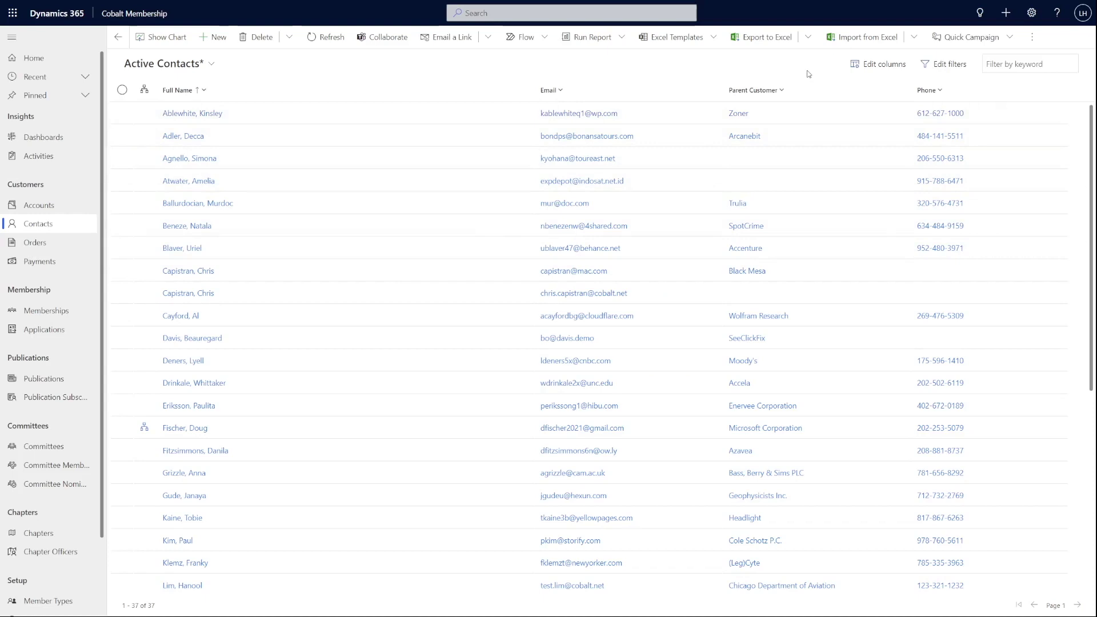
pyautogui.click(890, 73)
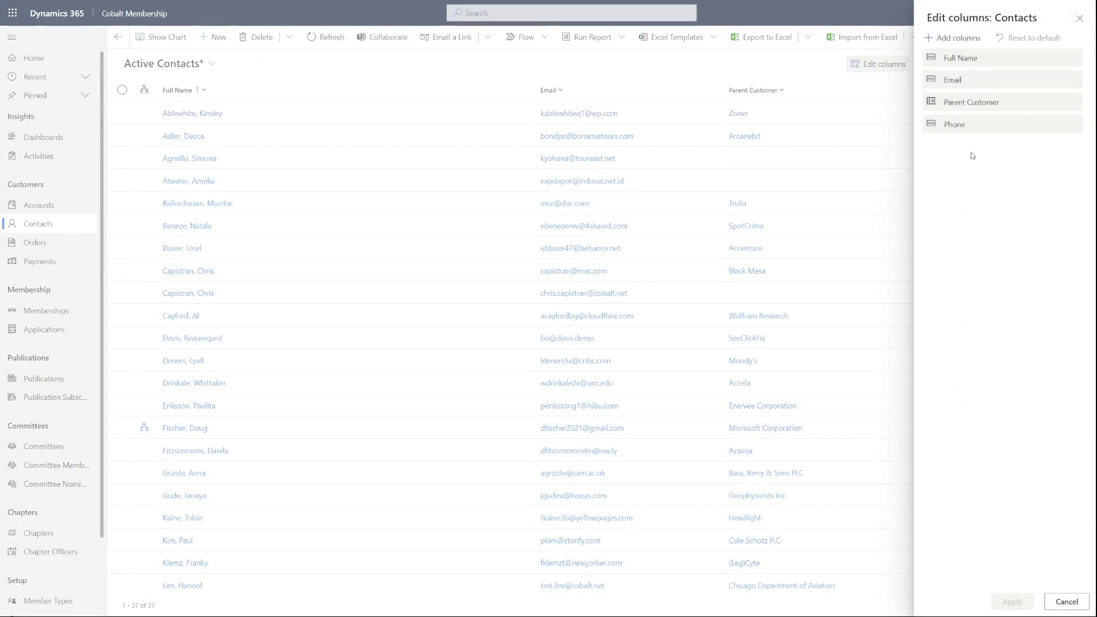
# - Add the Address 1: Street 1 and Address 1: City columns right after Full Name and apply
pyautogui.click(958, 38)
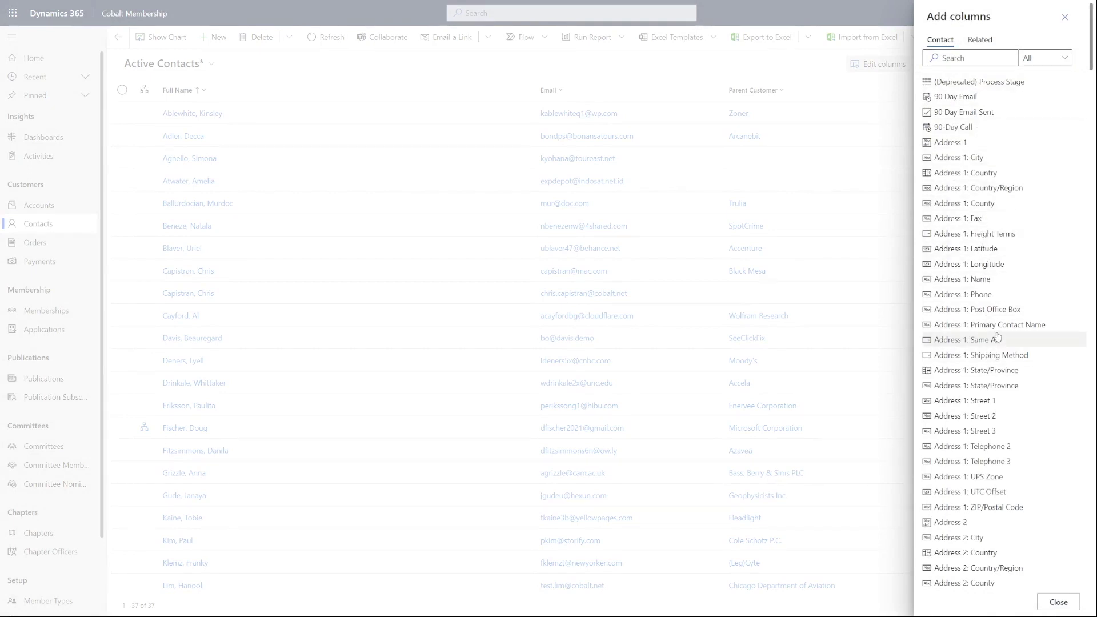
pyautogui.click(970, 157)
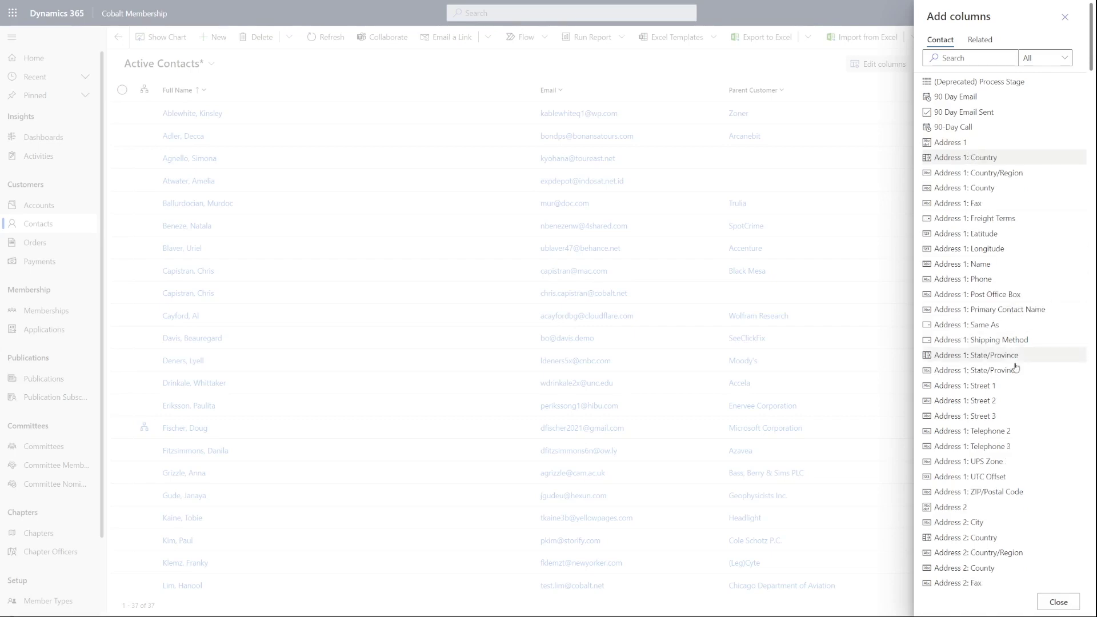
pyautogui.click(1009, 386)
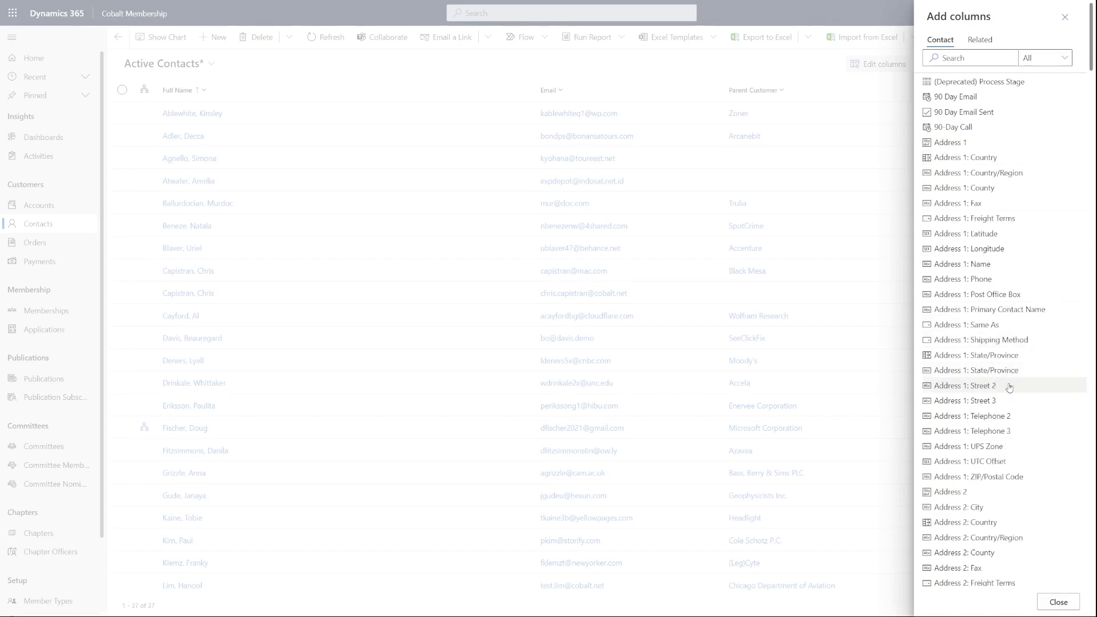
pyautogui.click(1072, 600)
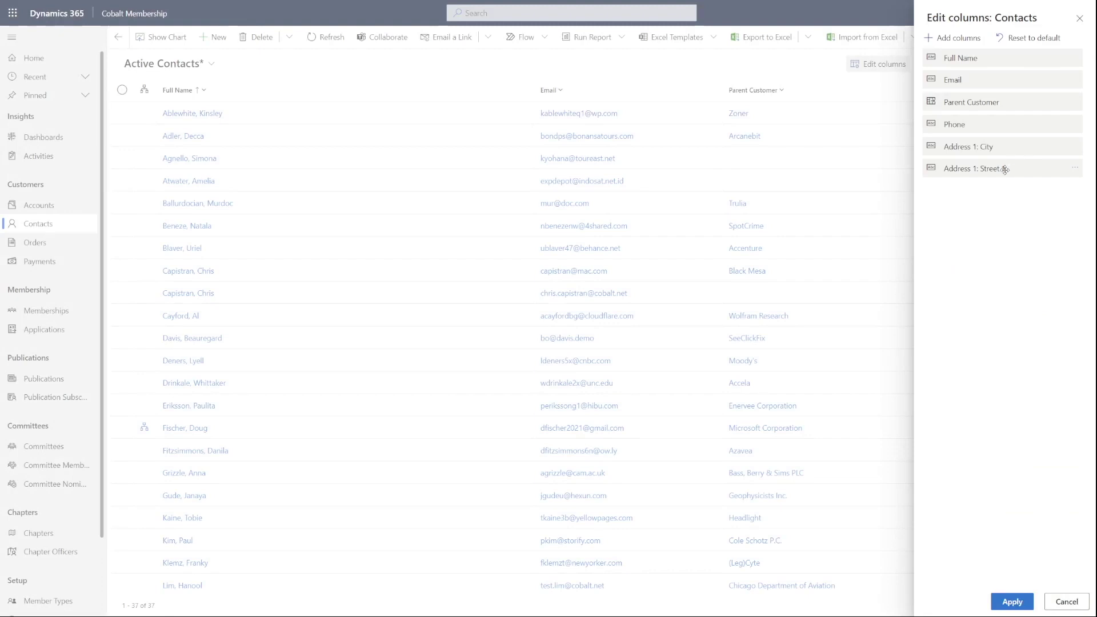
pyautogui.moveTo(1006, 169); pyautogui.dragTo(1000, 80)
pyautogui.moveTo(1006, 167); pyautogui.dragTo(1004, 101)
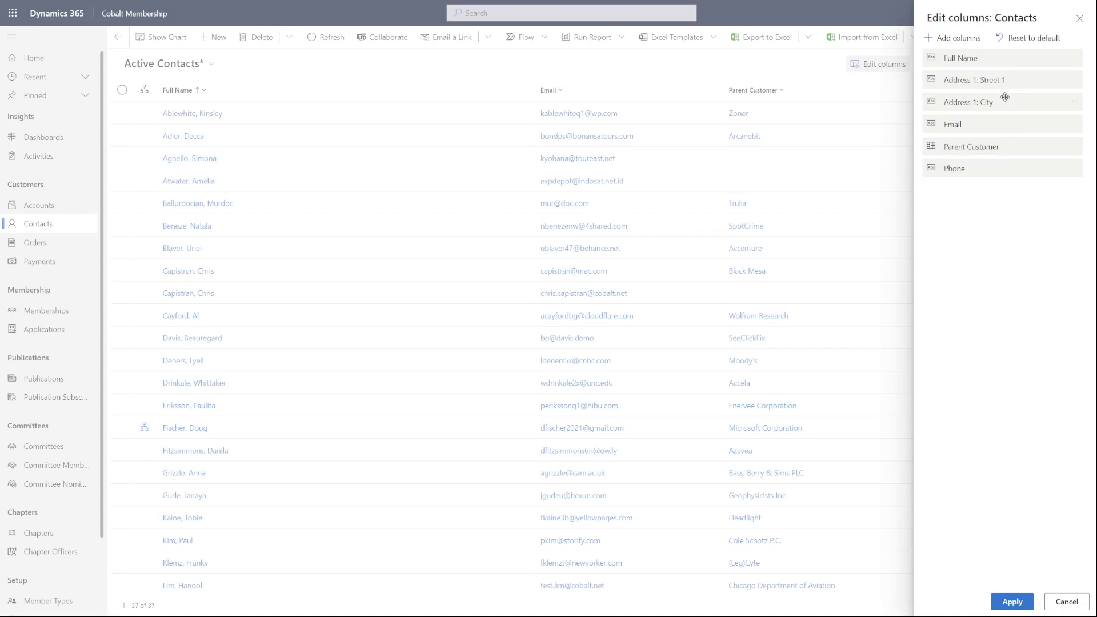
pyautogui.click(1027, 602)
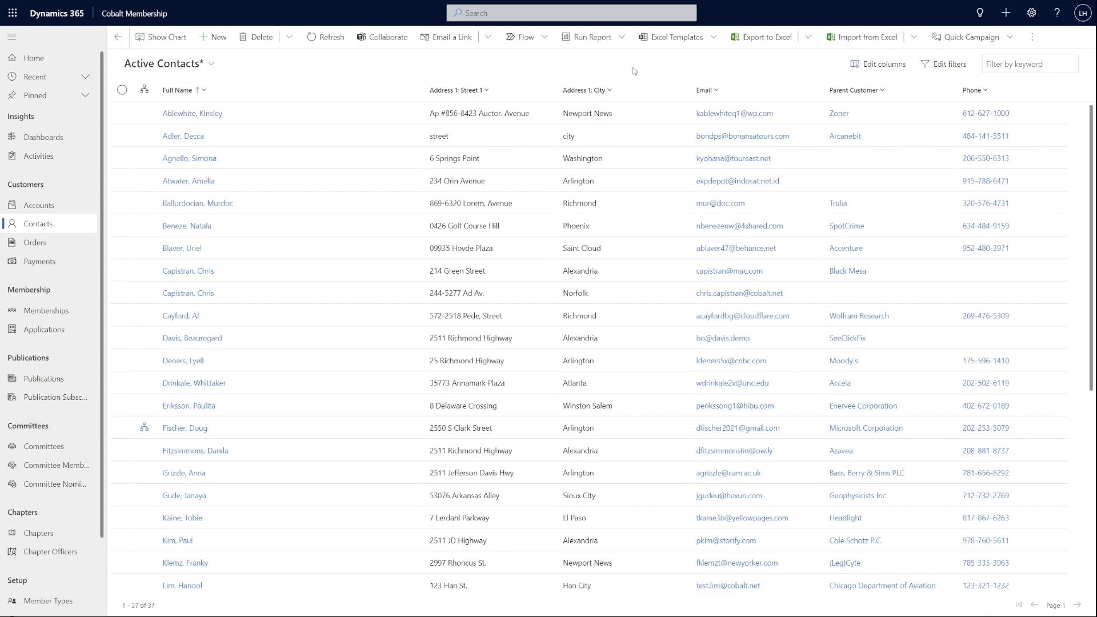
# - From the contact views list, start saving the setup as a new view, then cancel
pyautogui.click(215, 64)
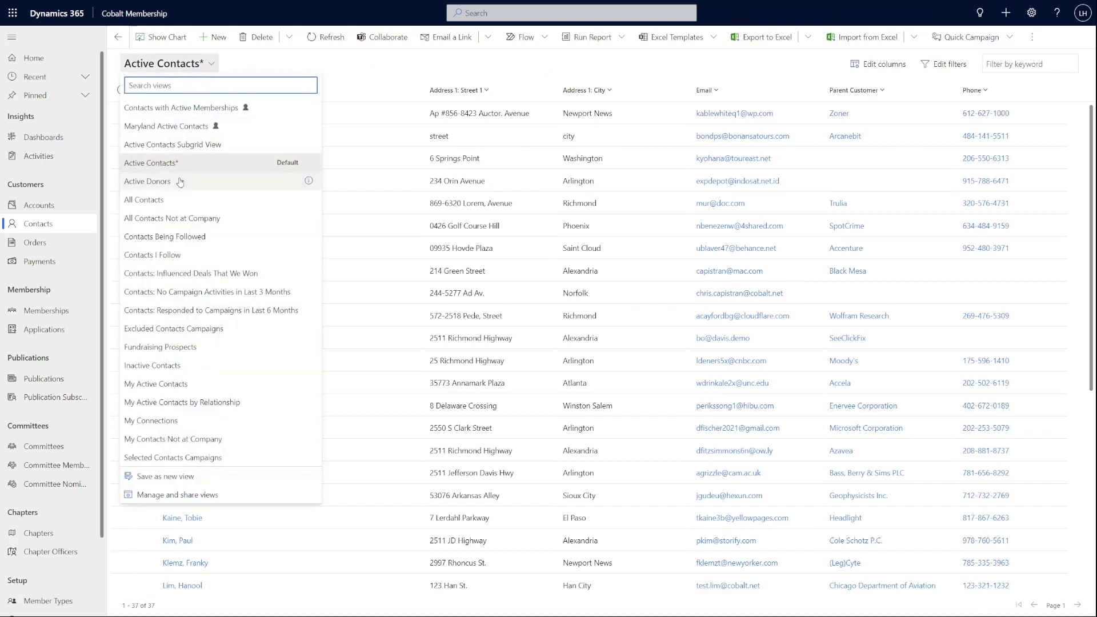
pyautogui.click(205, 482)
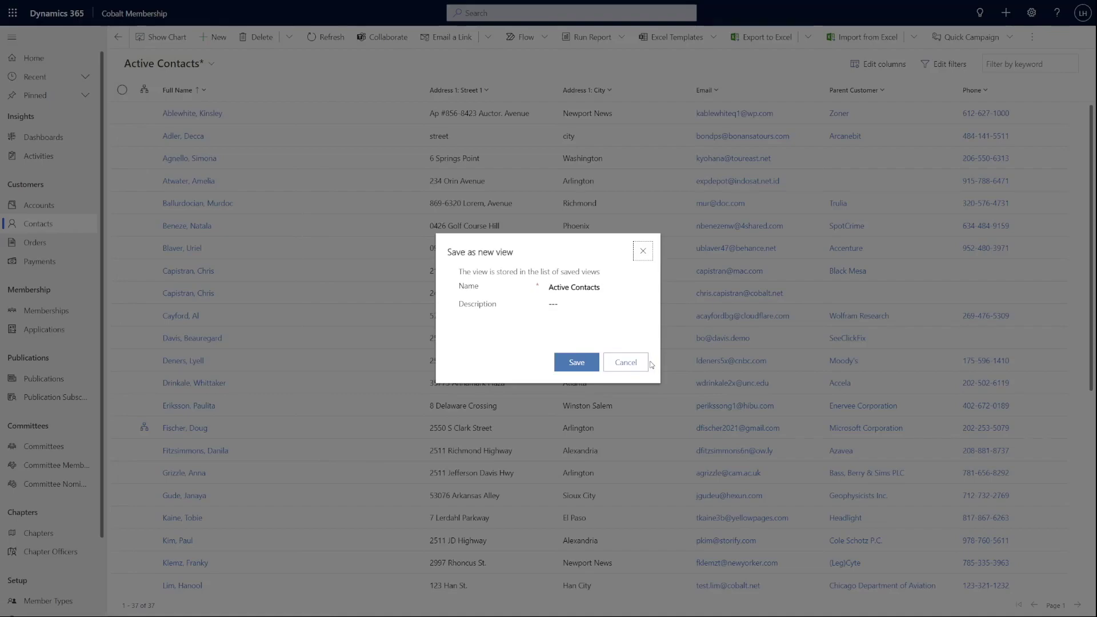
pyautogui.click(626, 363)
# - Look over Manage and share views, including the Maryland Active Contacts view's options, then close without changes
pyautogui.click(172, 63)
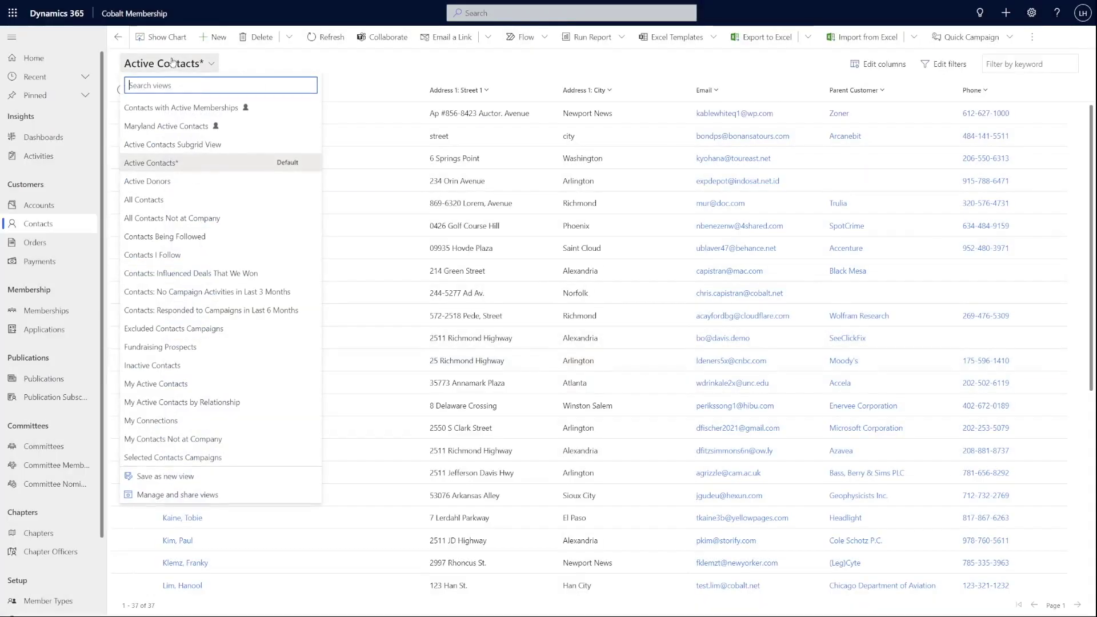
pyautogui.click(186, 495)
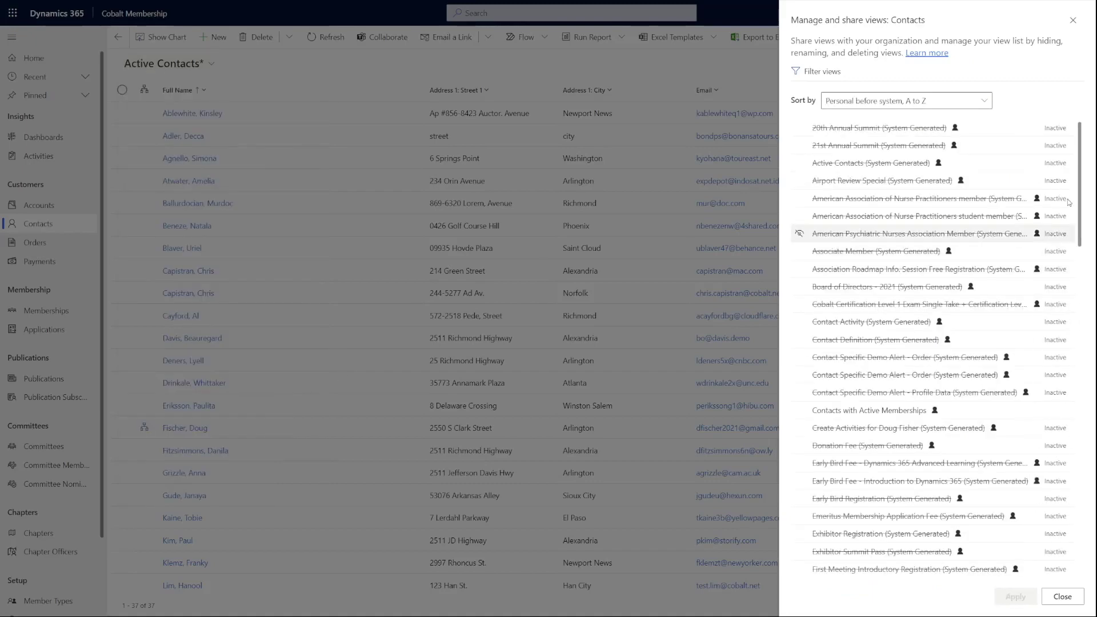
pyautogui.moveTo(1079, 200); pyautogui.dragTo(1079, 261)
pyautogui.scroll(-6, 1070, 194)
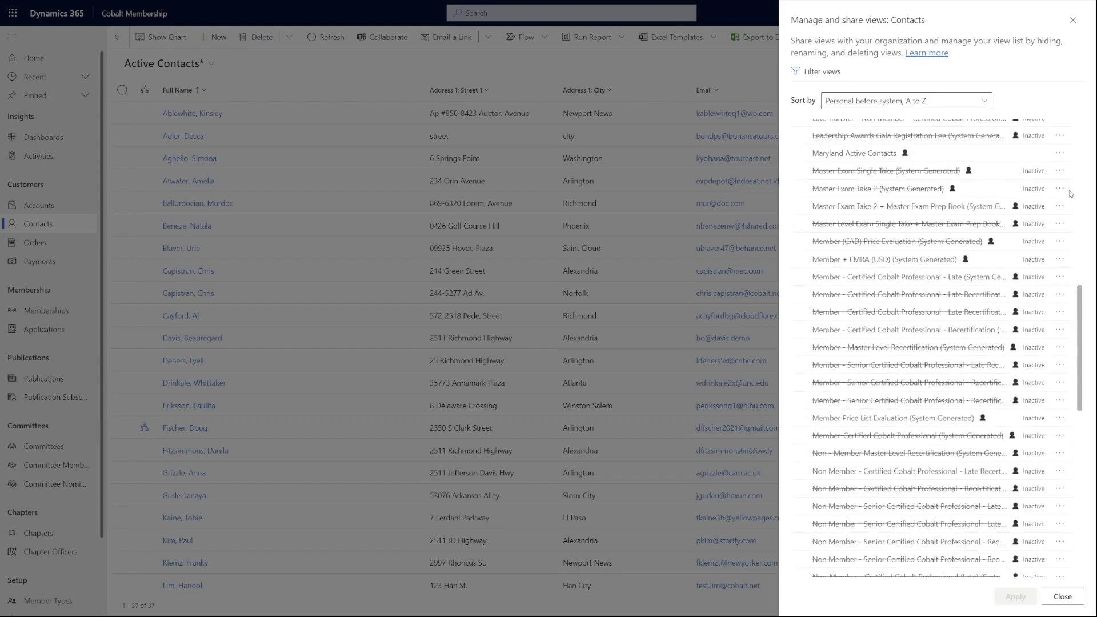
pyautogui.click(1060, 152)
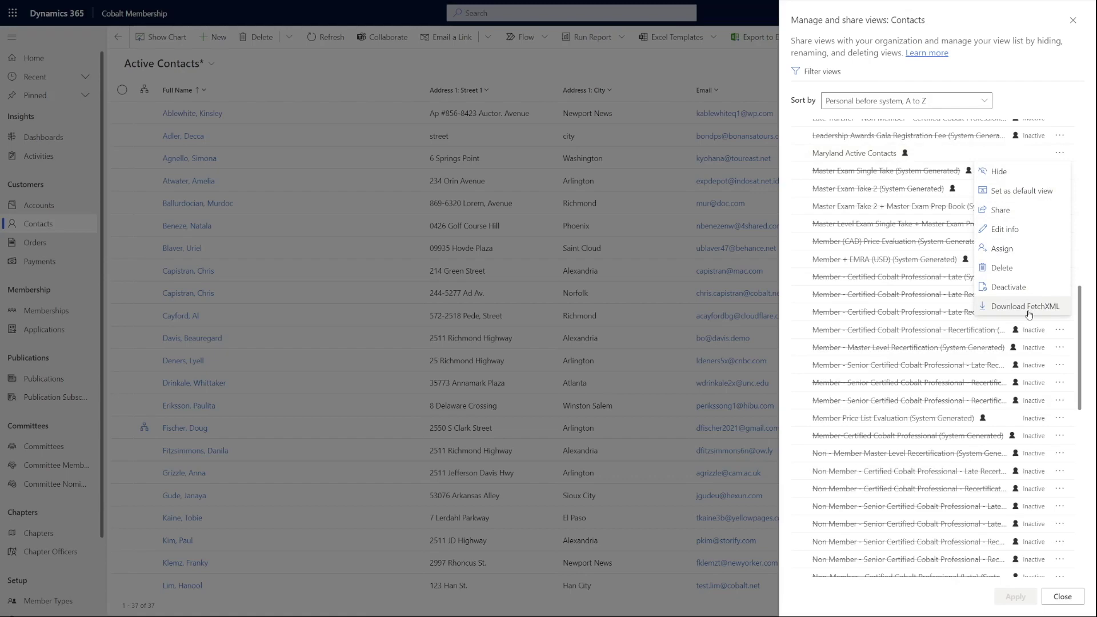
pyautogui.click(1063, 597)
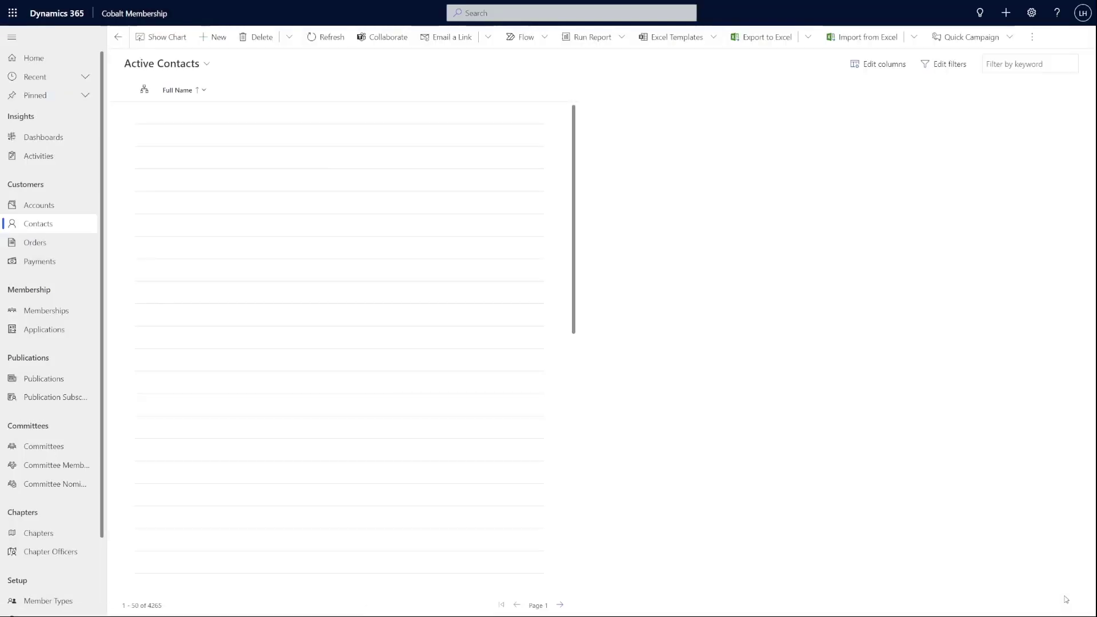